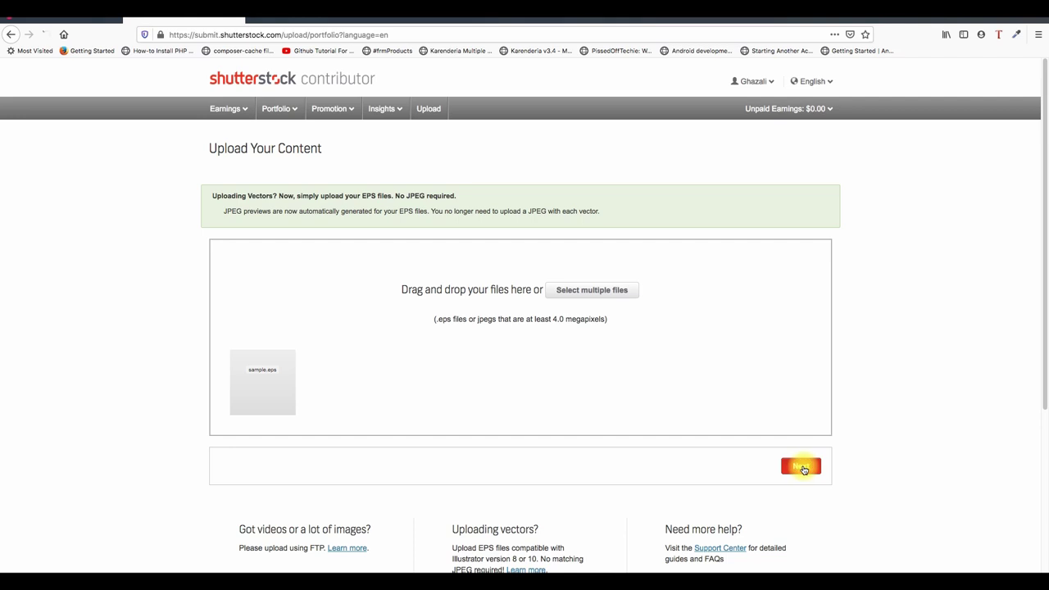
Go to Shutterstock's Submit content page, which reports processing complete.
click(801, 469)
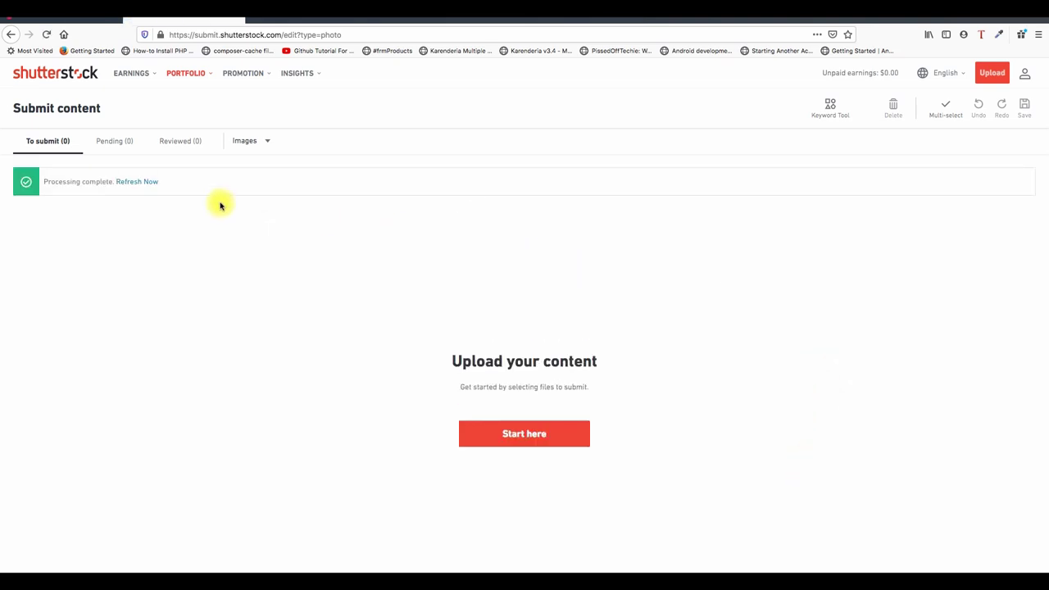
Refresh uploads and view the Upload errors rejecting sample.eps as under 4 megapixels.
click(141, 182)
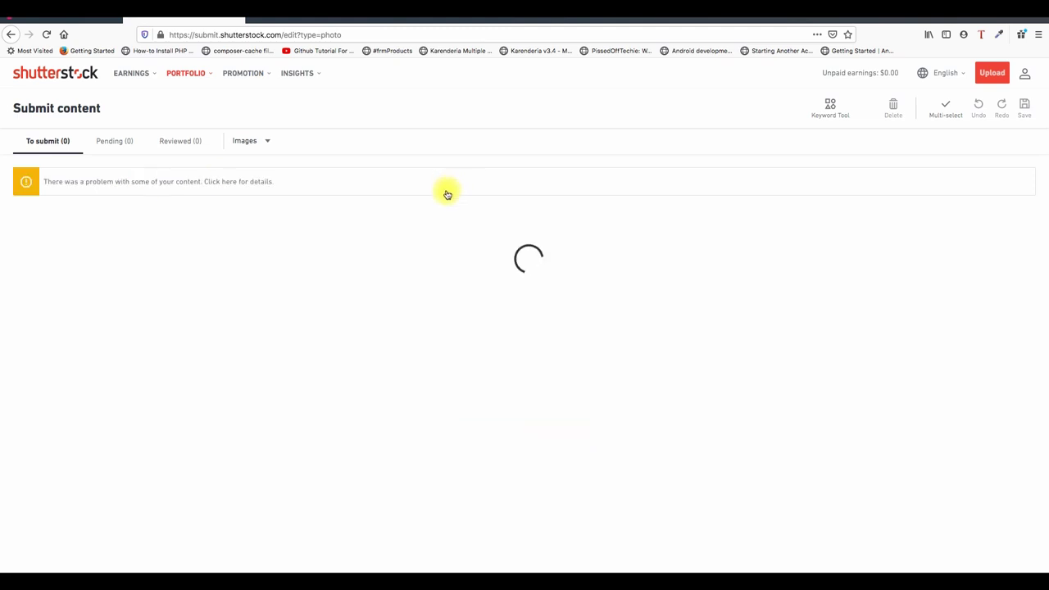
click(230, 184)
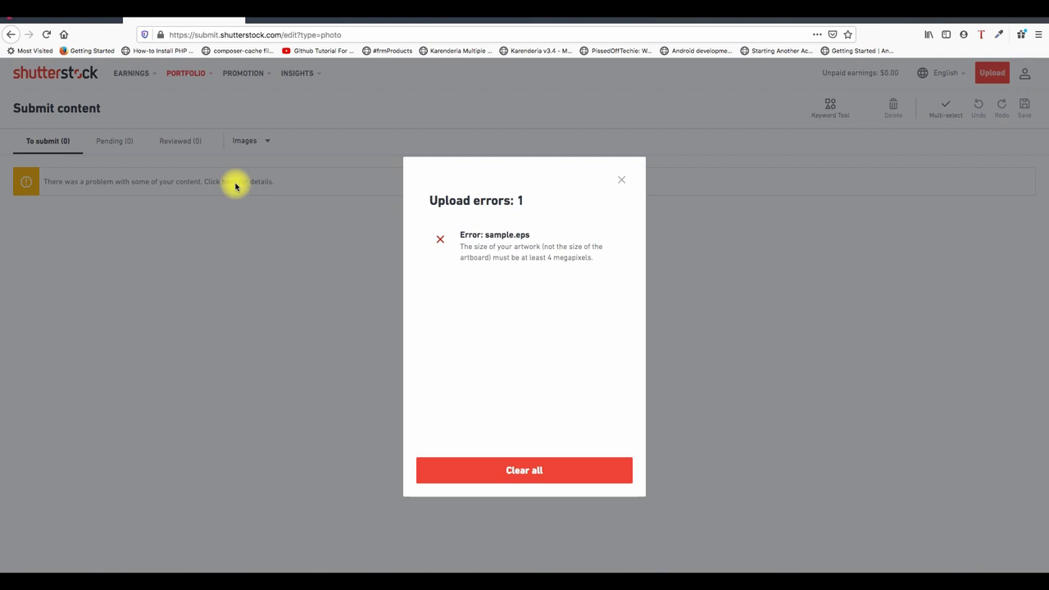
drag(460, 235, 603, 267)
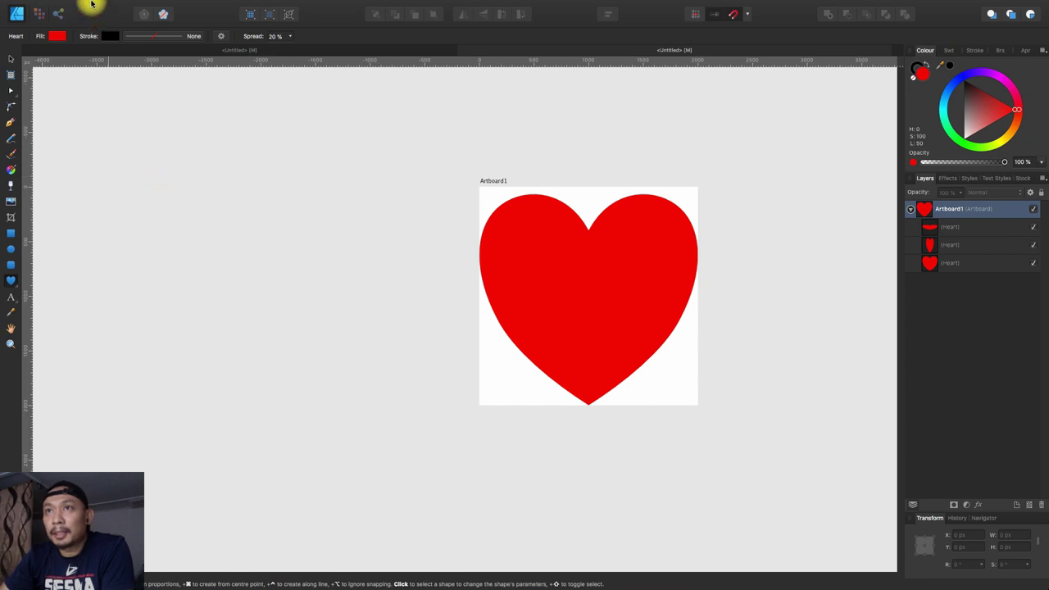
mouse_move(127, 4)
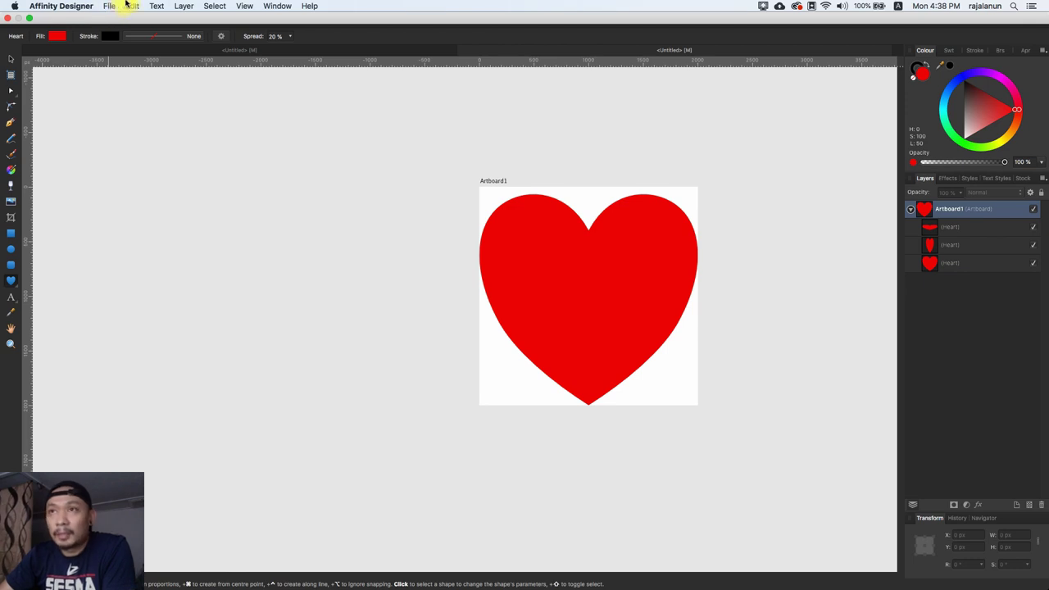
Start a new document using the SS 2000 x 2000 px 72 dpi preset.
click(109, 6)
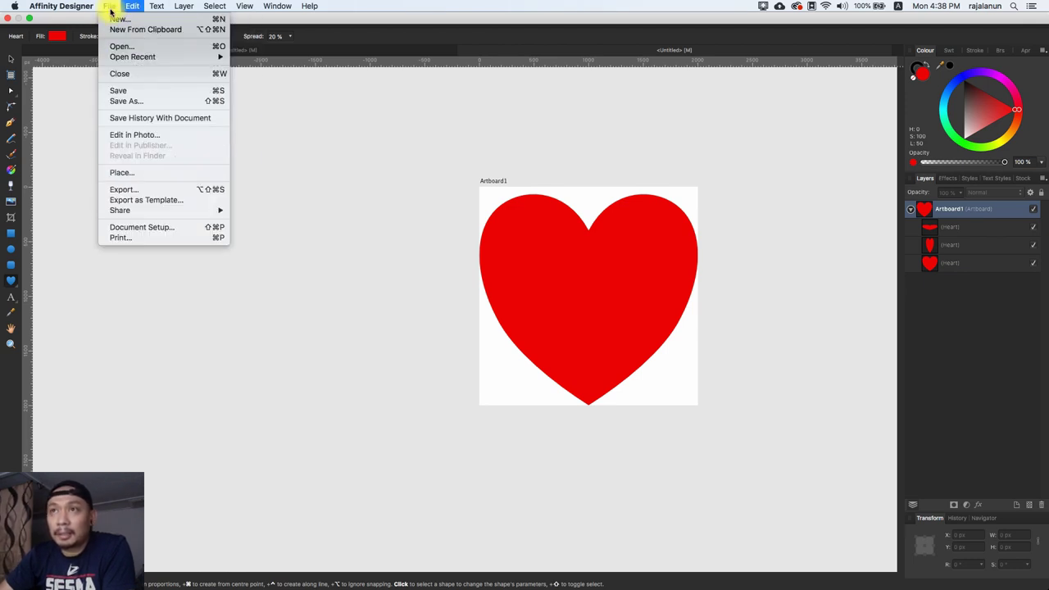
click(113, 18)
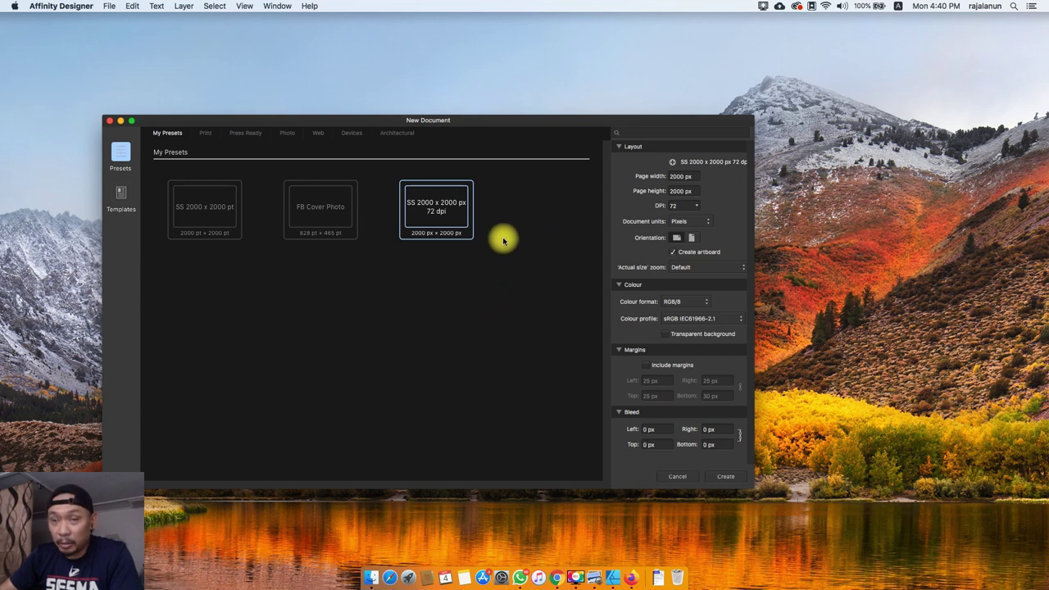
Check the preset's 72 DPI, cancel the new document, and return to Affinity Designer.
click(524, 233)
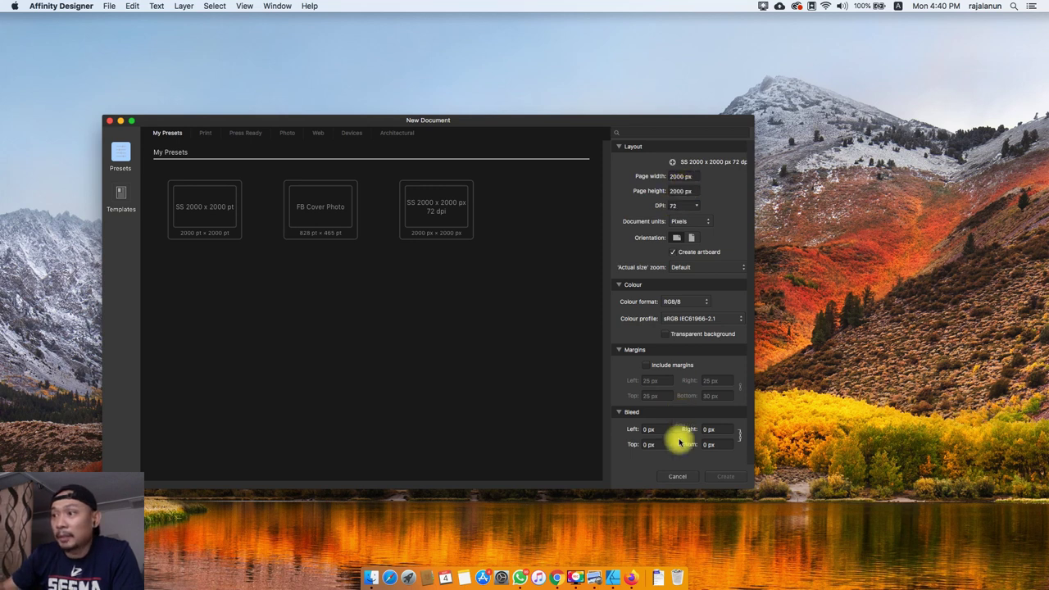
click(676, 476)
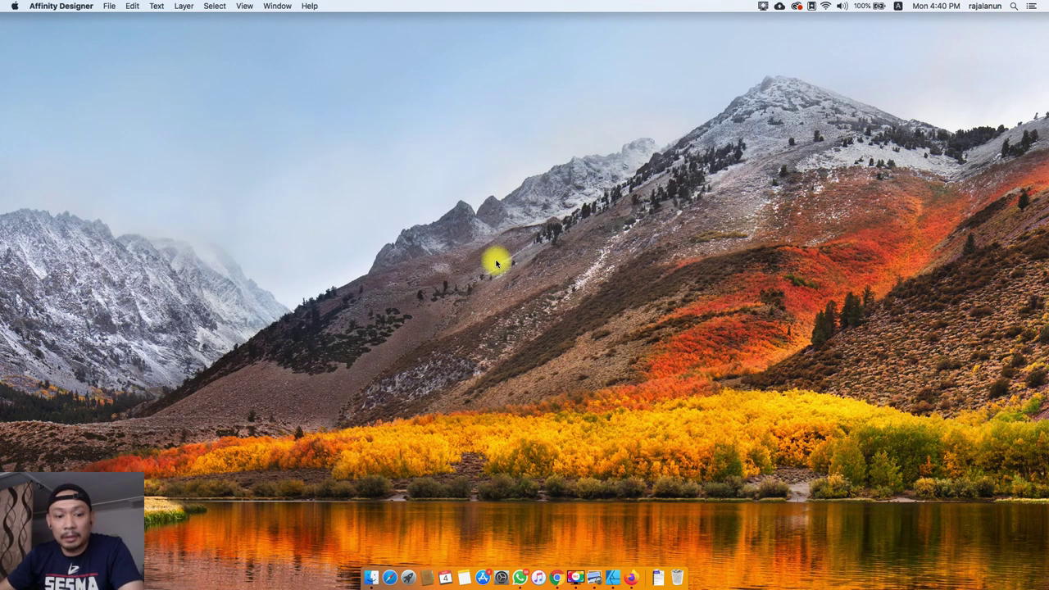
key(super+Tab)
key(super+Tab)
key(super+Tab)
key(super+Tab)
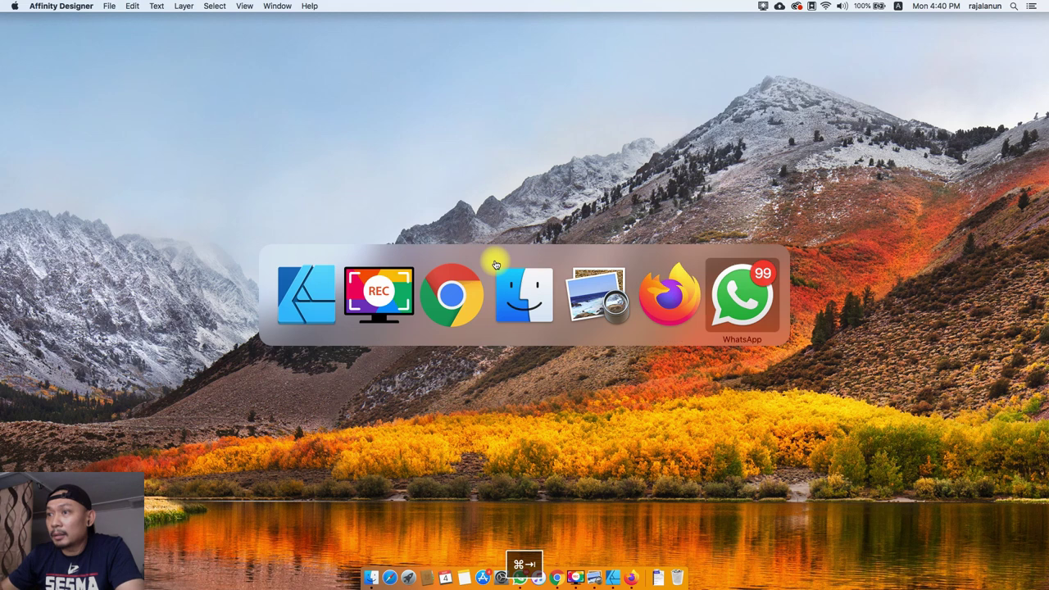
key(super+Tab)
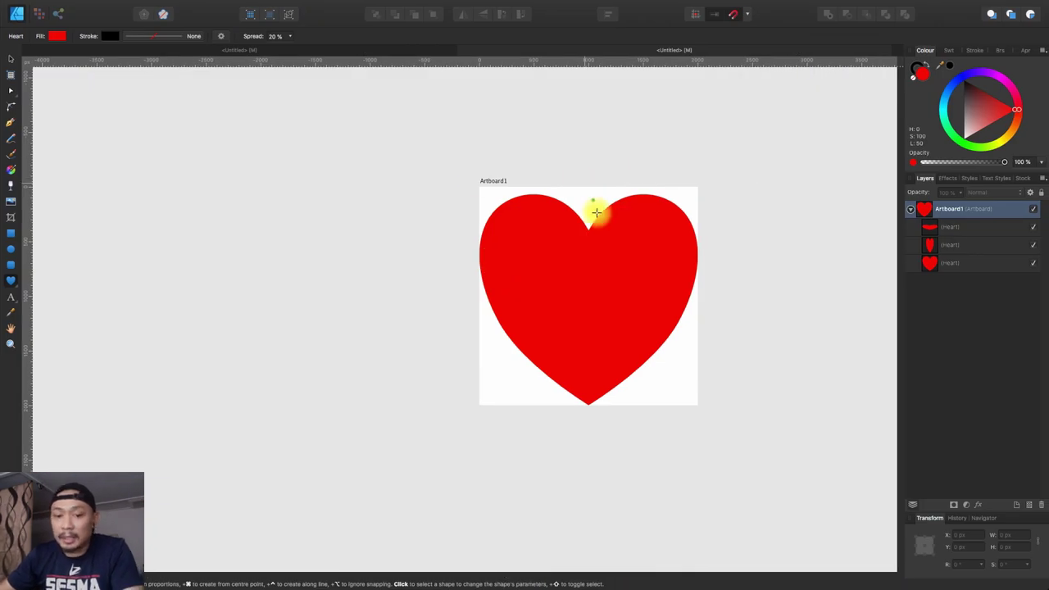
Set up EPS export of the heart with advanced options: rasterise Nothing, JPEG 85, PostScript level 2.
mouse_move(504, 228)
mouse_down()
mouse_move(446, 230)
mouse_move(277, 194)
mouse_up()
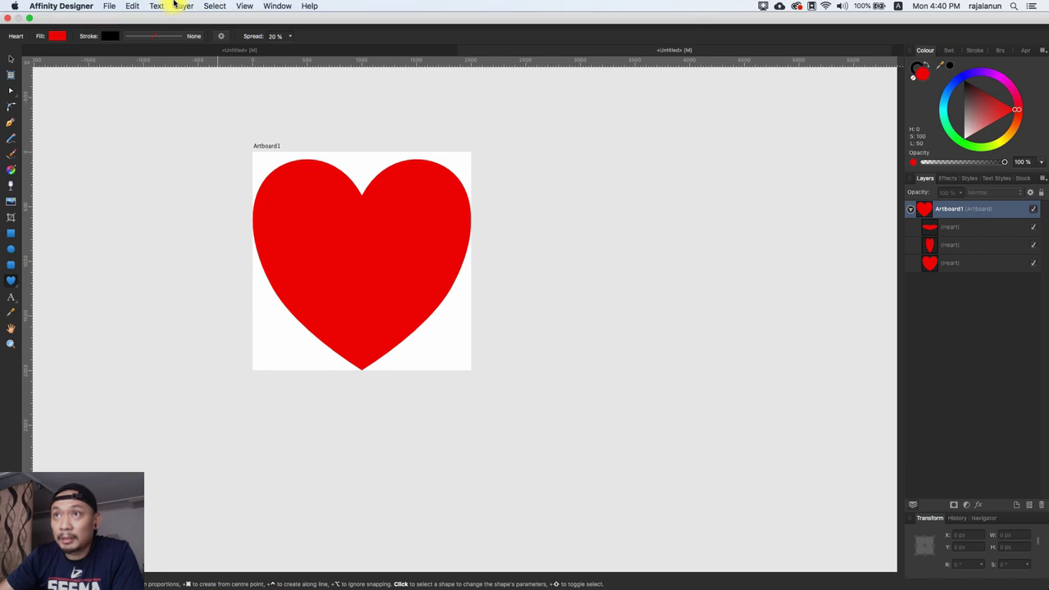
click(182, 6)
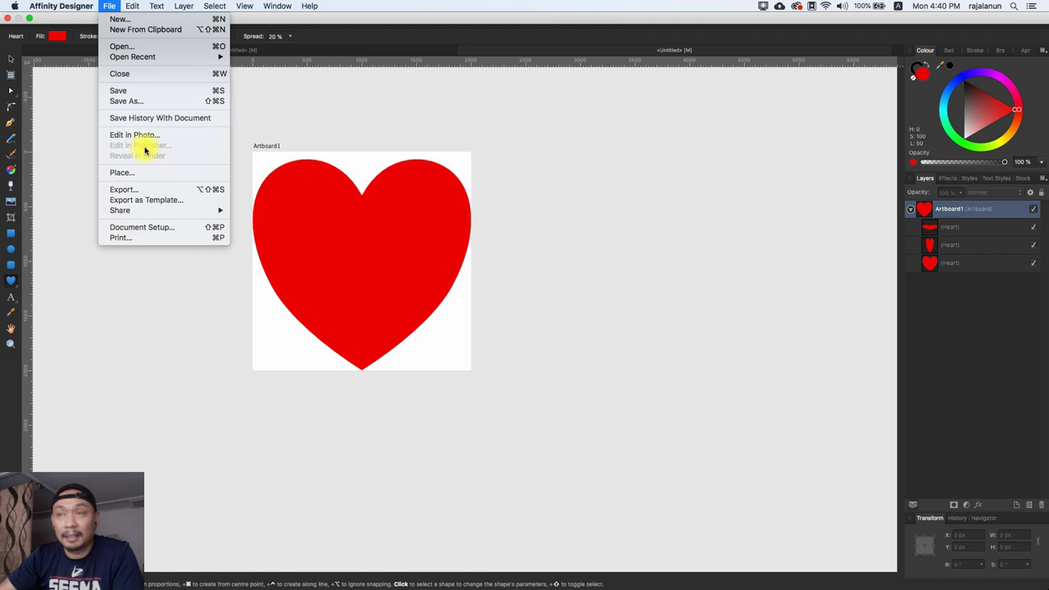
click(139, 189)
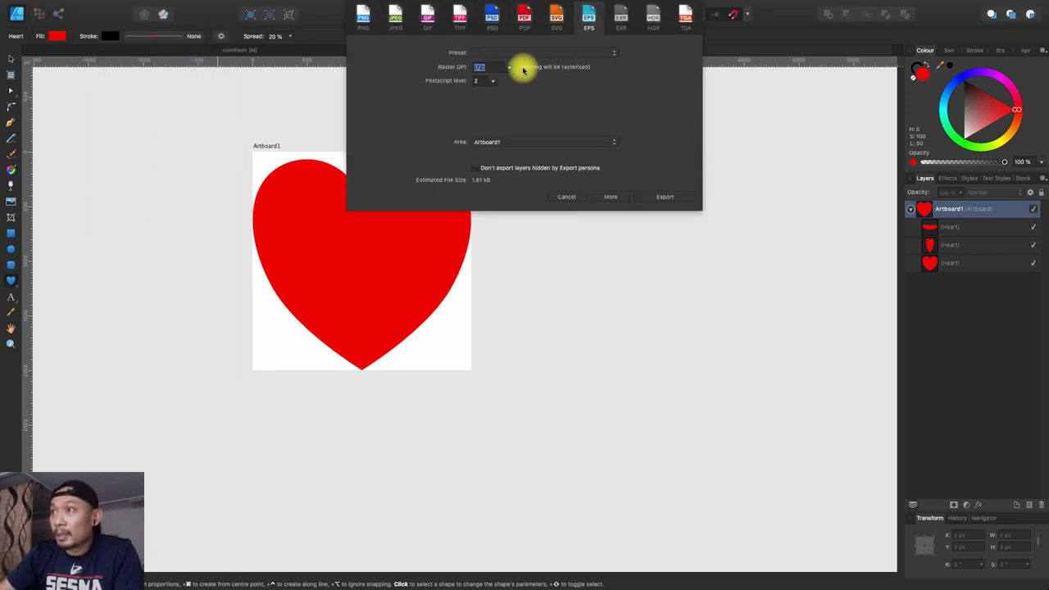
click(607, 196)
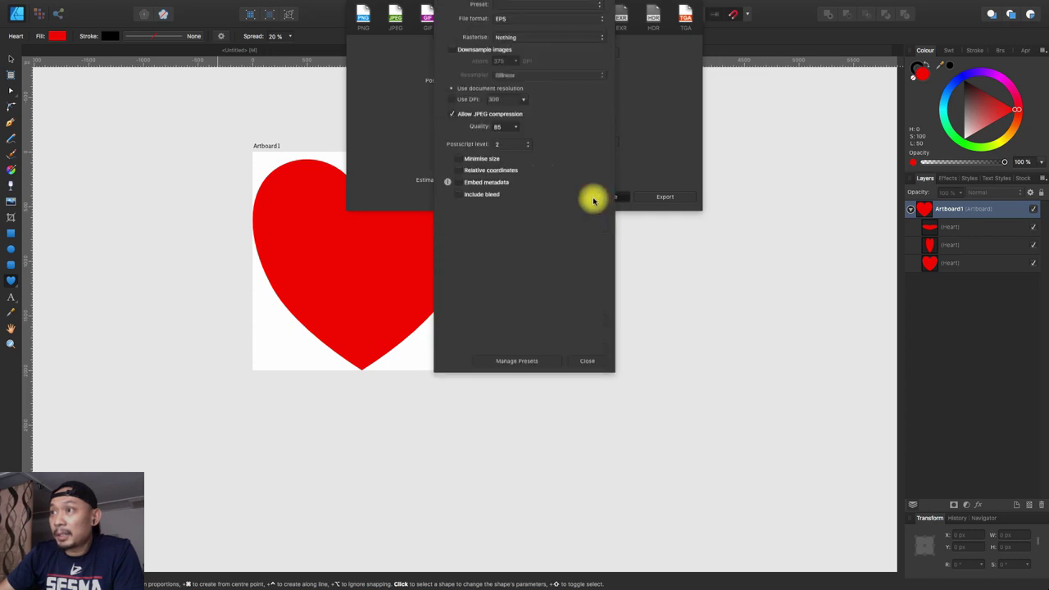